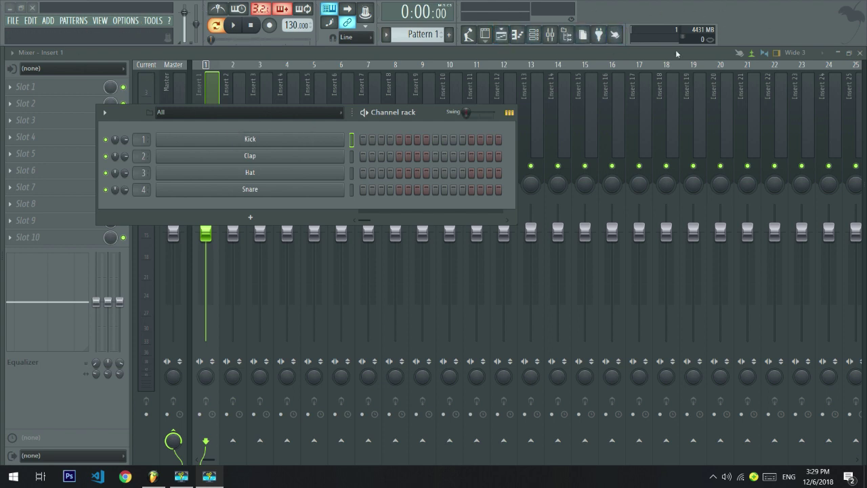
- Toggle the browser on and off and move the channel rack slightly higher over the mixer
{"action": "key", "text": "alt+F8"}
{"action": "key", "text": "alt+F8"}
{"action": "left_click_drag", "start_coordinate": [405, 116], "coordinate": [412, 100]}
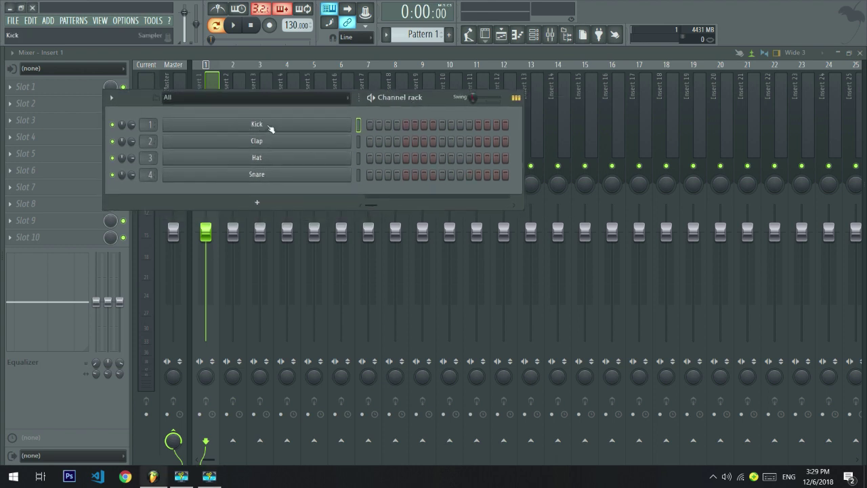
- Delete the Snare and Hat channels from the channel rack
{"action": "right_click", "coordinate": [287, 180]}
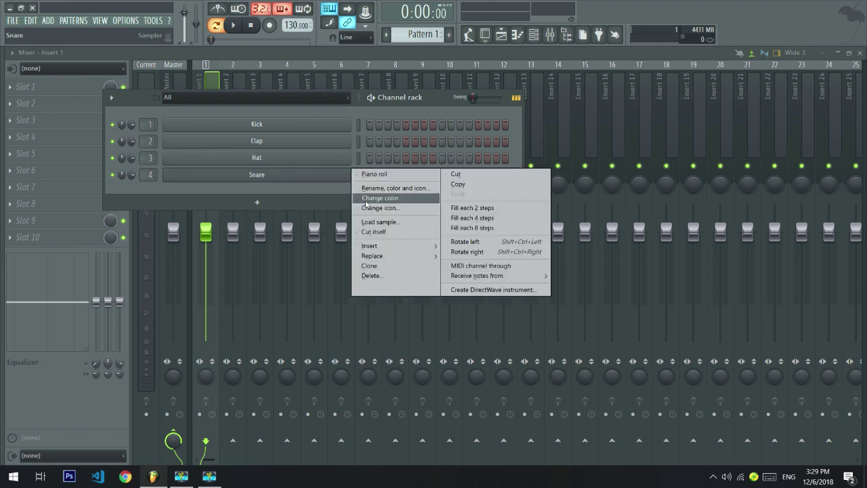
{"action": "left_click", "coordinate": [231, 187]}
{"action": "right_click", "coordinate": [220, 178]}
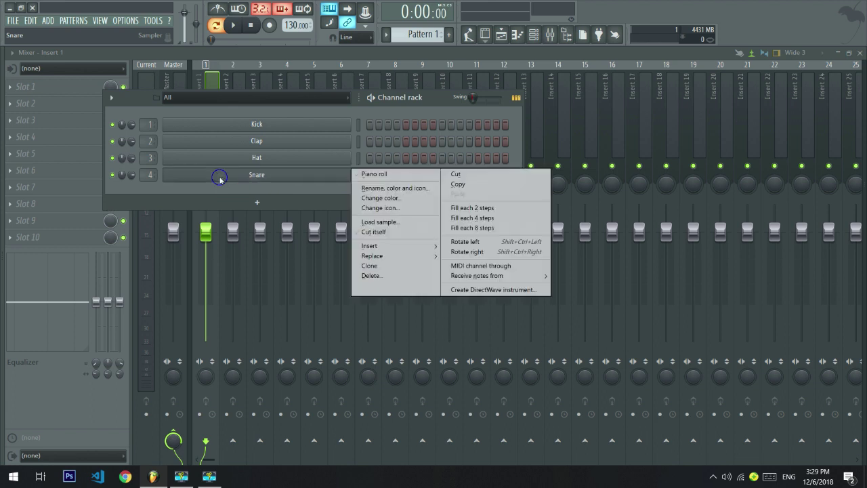
{"action": "left_click", "coordinate": [382, 274]}
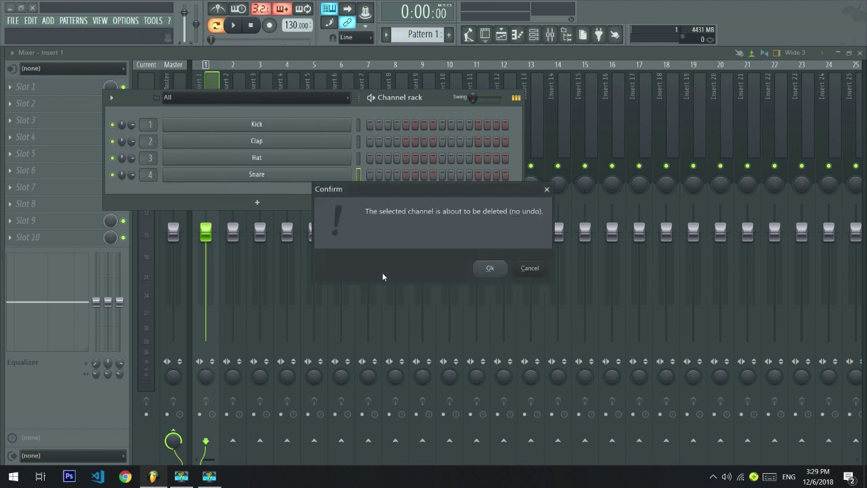
{"action": "left_click", "coordinate": [487, 268]}
{"action": "right_click", "coordinate": [224, 163]}
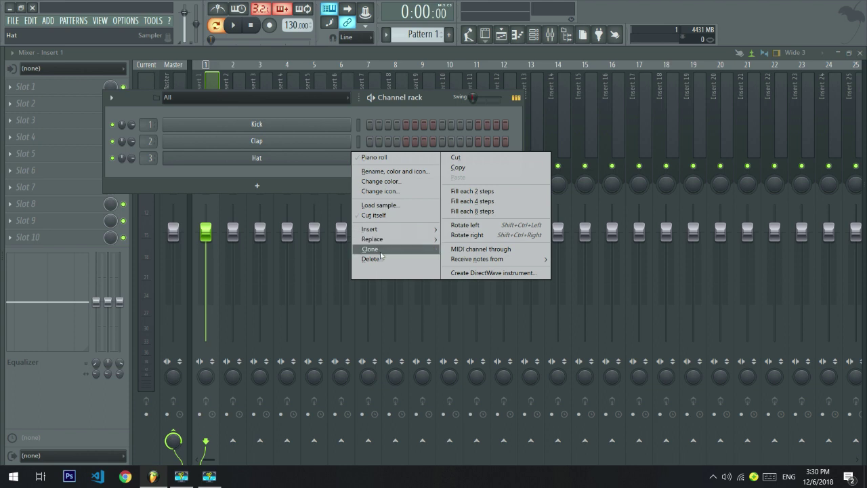
{"action": "left_click", "coordinate": [380, 259]}
{"action": "left_click", "coordinate": [489, 267]}
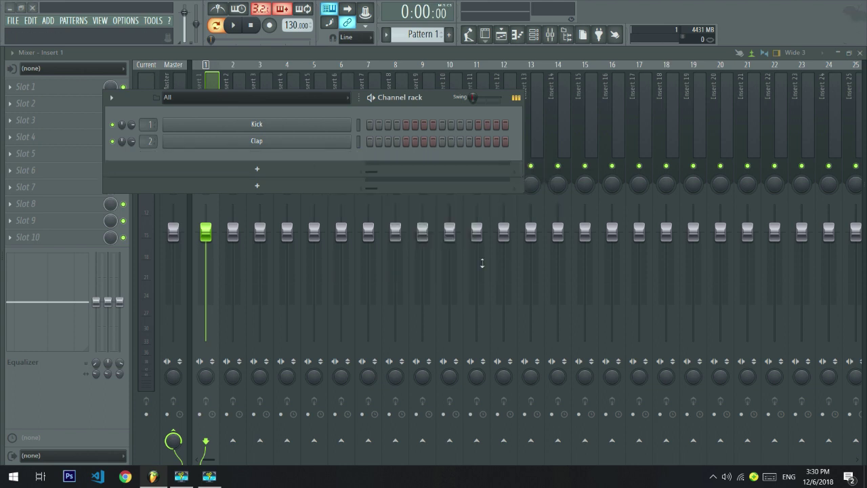
- Delete the Clap and Kick channels from the channel rack
{"action": "right_click", "coordinate": [283, 148]}
{"action": "left_click", "coordinate": [397, 246]}
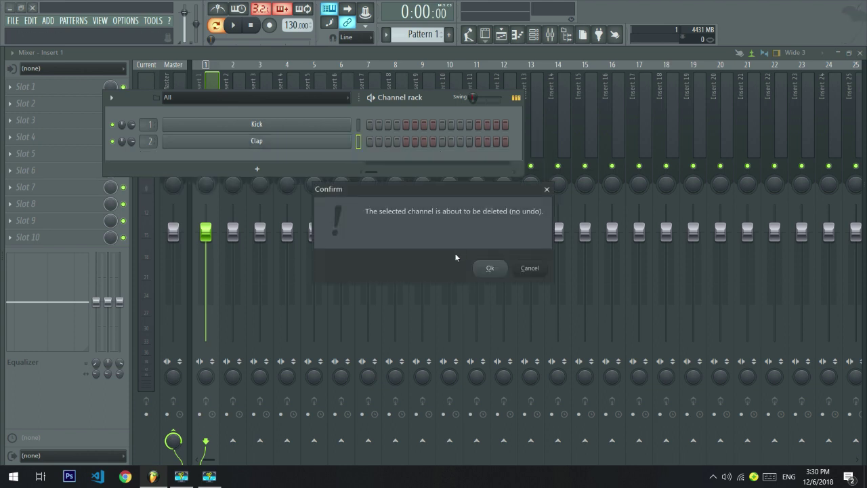
{"action": "left_click", "coordinate": [489, 269]}
{"action": "right_click", "coordinate": [271, 125]}
{"action": "left_click", "coordinate": [380, 227]}
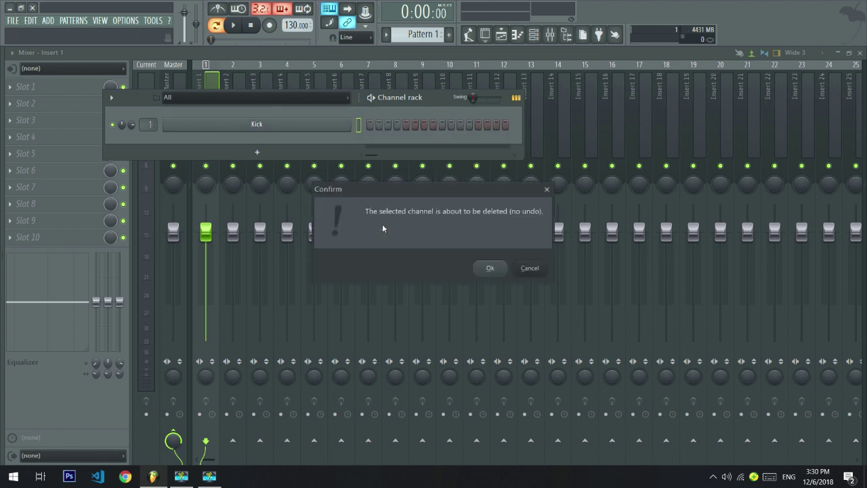
{"action": "left_click", "coordinate": [488, 267]}
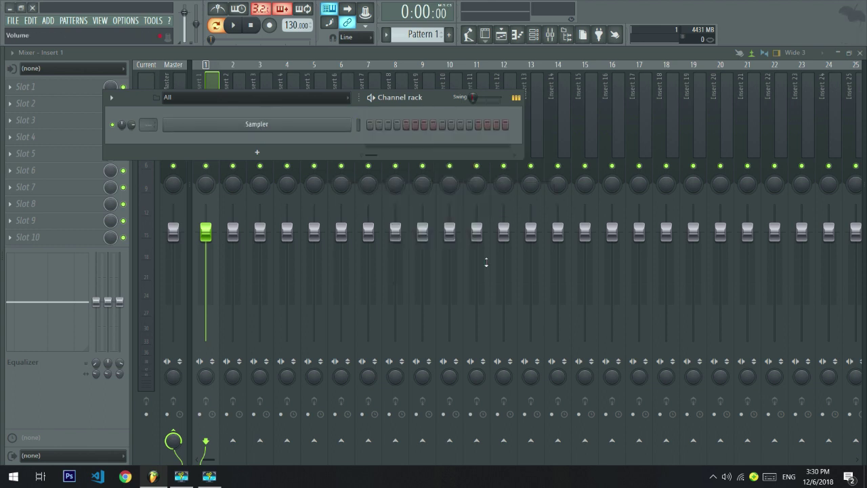
- Check the empty Sampler channel's settings and replace the Sampler with the FL Keys instrument
{"action": "left_click", "coordinate": [265, 129]}
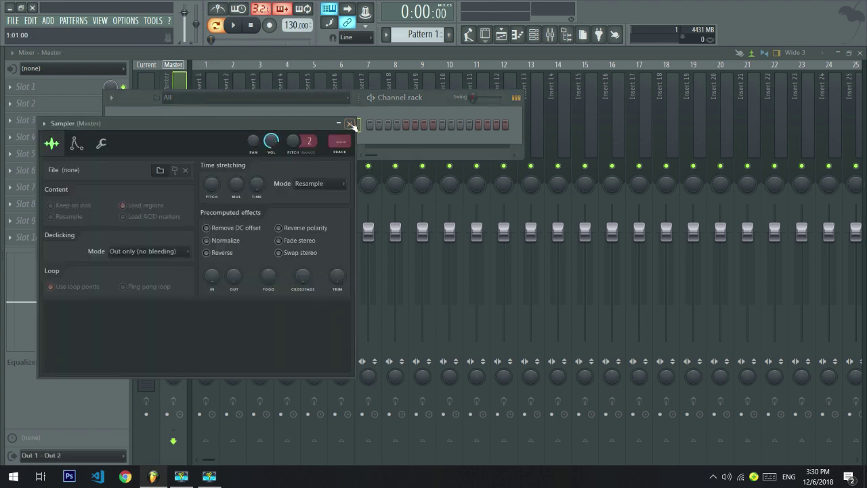
{"action": "left_click", "coordinate": [350, 123]}
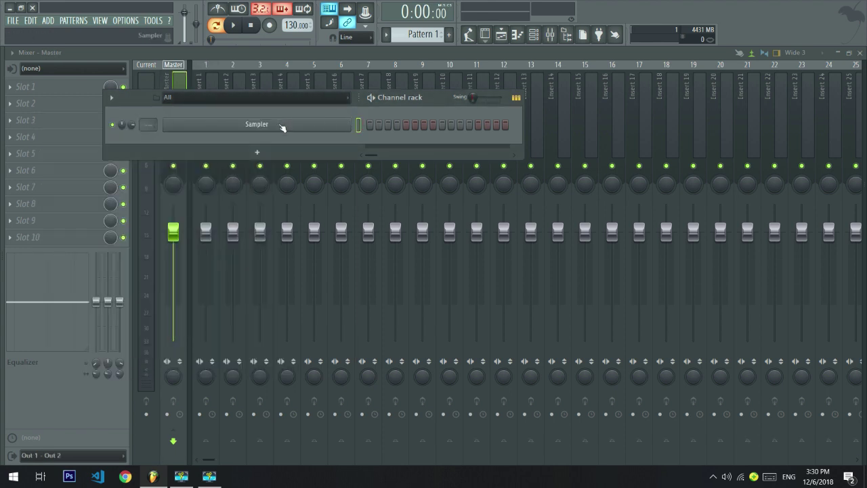
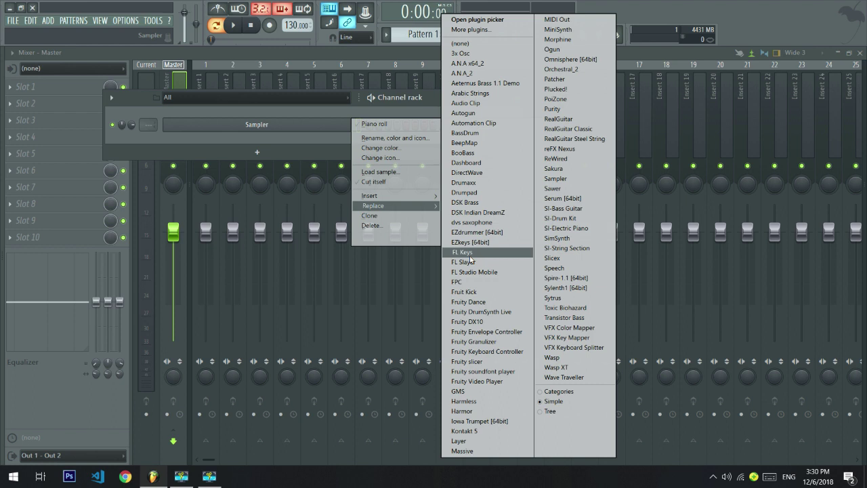
{"action": "left_click", "coordinate": [467, 254]}
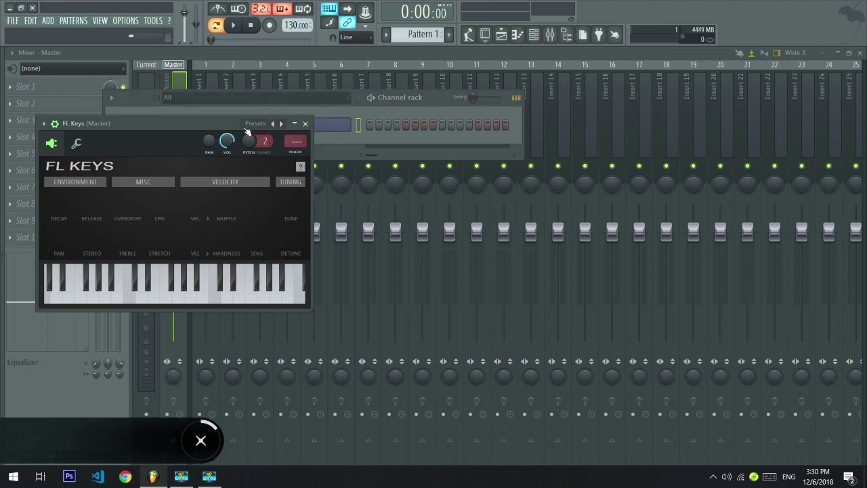
- Audition several low and high notes on the FL Keys on-screen keyboard and close the instrument window
{"action": "left_click_drag", "start_coordinate": [161, 125], "coordinate": [382, 201]}
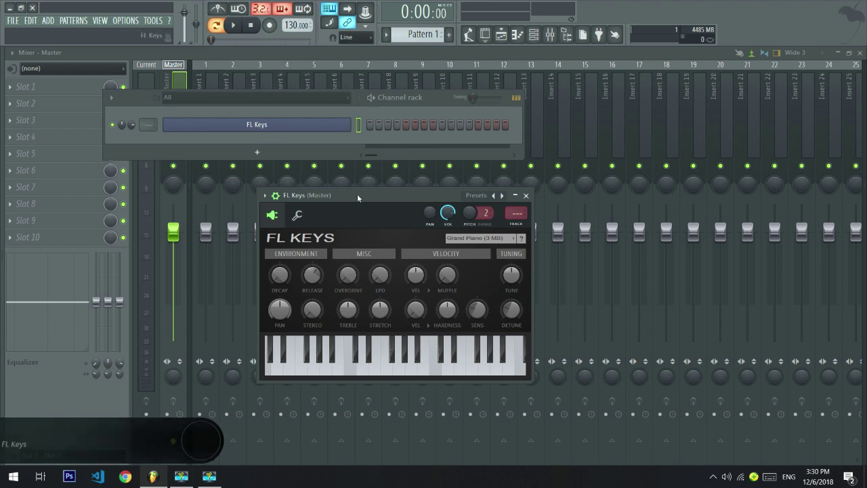
{"action": "left_click_drag", "start_coordinate": [357, 194], "coordinate": [422, 184]}
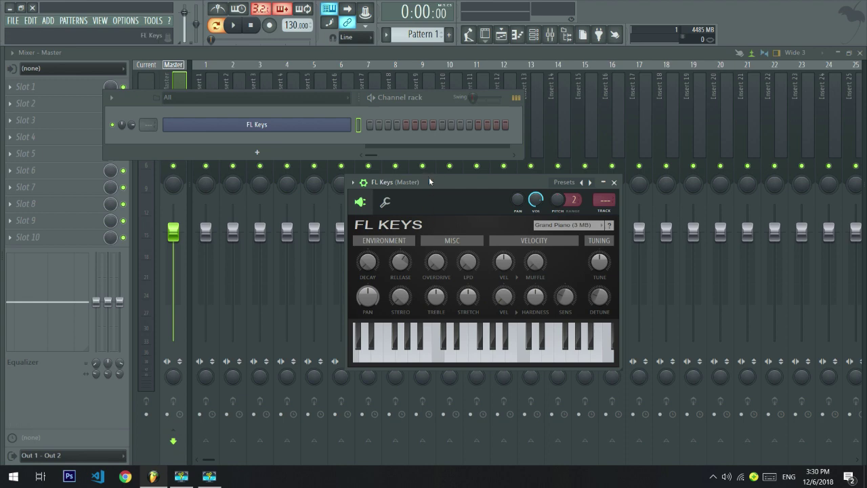
{"action": "left_click_drag", "start_coordinate": [429, 181], "coordinate": [365, 163]}
{"action": "left_click", "coordinate": [319, 329]}
{"action": "left_click", "coordinate": [478, 336]}
{"action": "left_click", "coordinate": [340, 333]}
{"action": "left_click", "coordinate": [378, 333]}
{"action": "left_click", "coordinate": [463, 334]}
{"action": "left_click", "coordinate": [350, 333]}
{"action": "left_click", "coordinate": [450, 334]}
{"action": "left_click", "coordinate": [361, 331]}
{"action": "left_click", "coordinate": [469, 331]}
{"action": "left_click", "coordinate": [448, 332]}
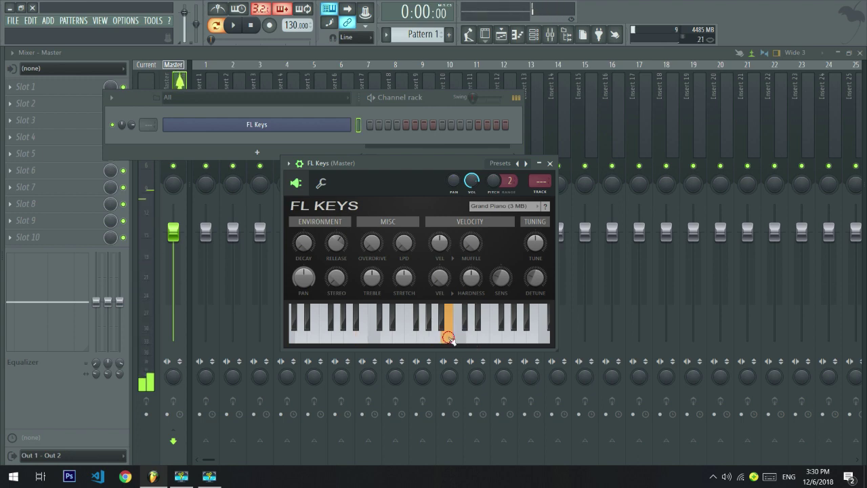
{"action": "left_click", "coordinate": [362, 332]}
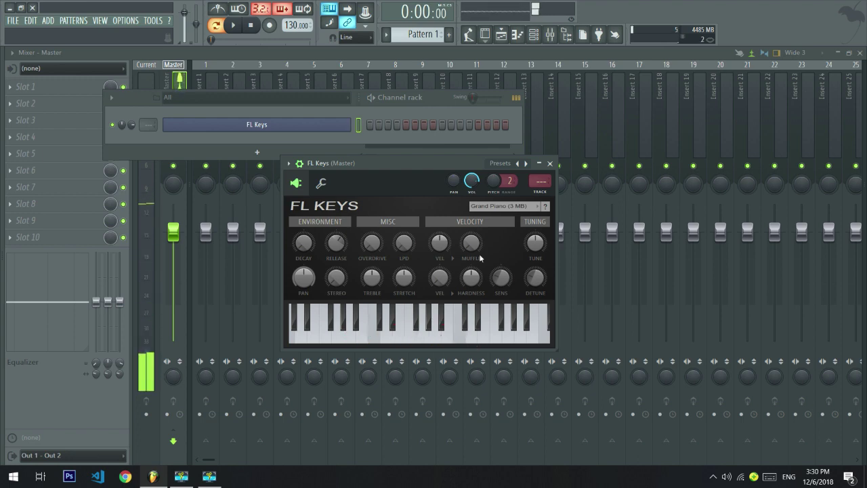
{"action": "left_click", "coordinate": [550, 164]}
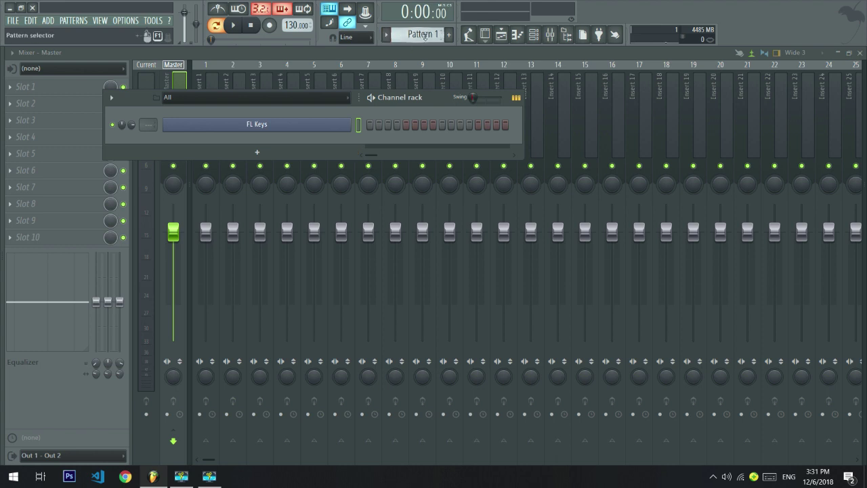
- Rename Pattern 1 as PT1
{"action": "left_click", "coordinate": [389, 35]}
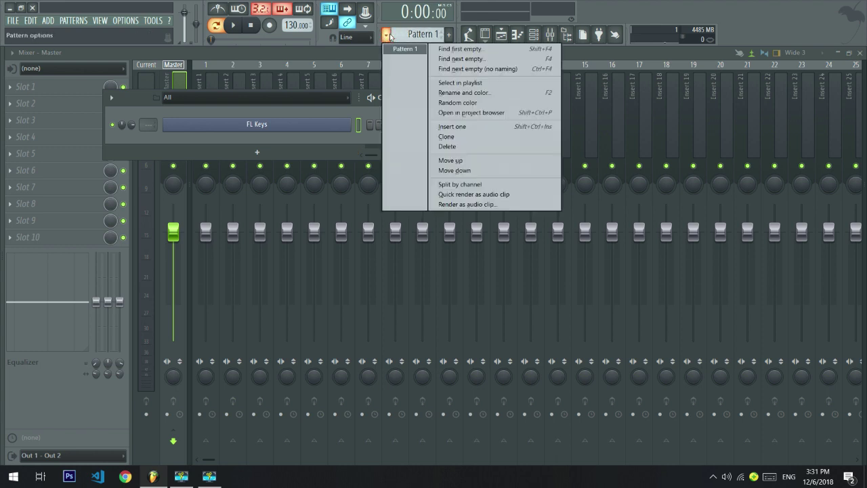
{"action": "left_click", "coordinate": [388, 34]}
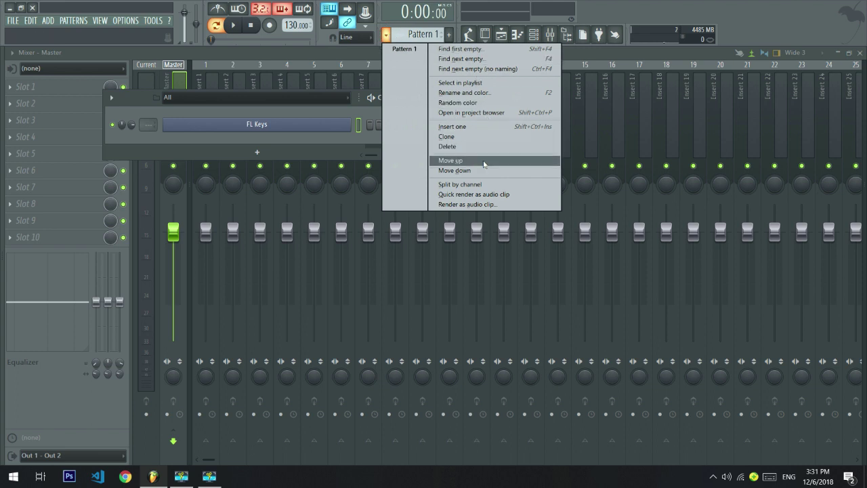
{"action": "left_click", "coordinate": [476, 93]}
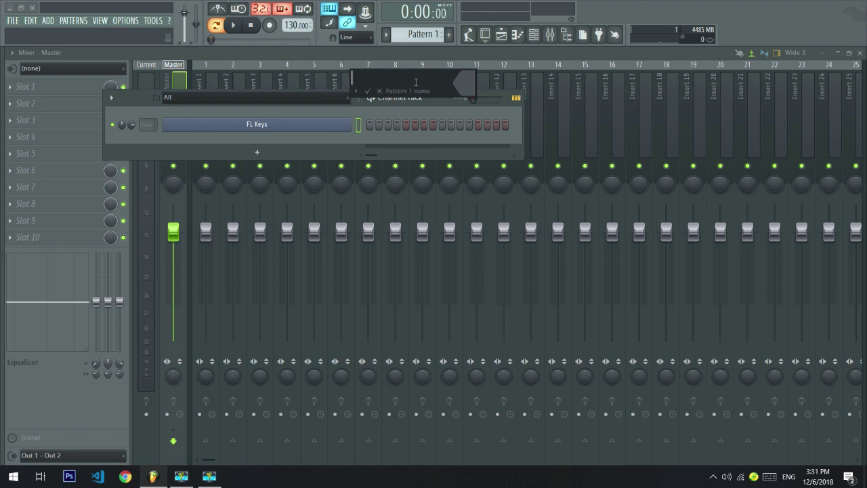
{"action": "type", "text": "PT1"}
{"action": "key", "text": "Return"}
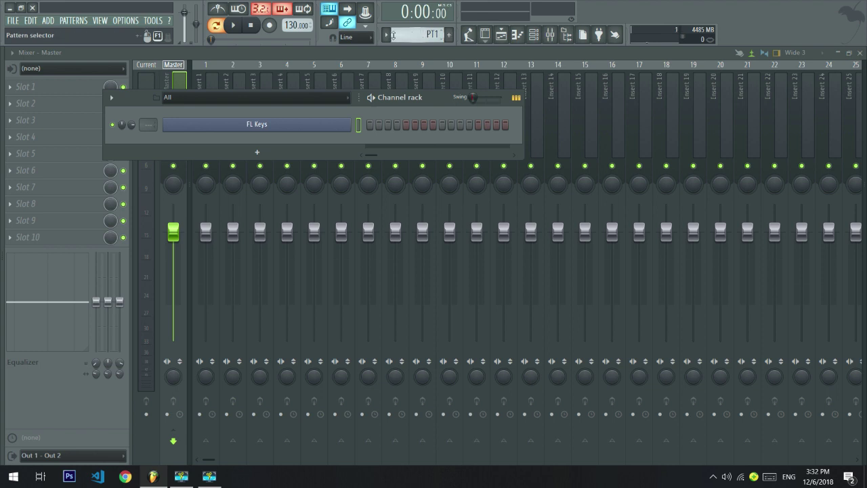
- Reopen the name and color editor of pattern PT1 and close it, keeping the name
{"action": "left_click", "coordinate": [388, 35]}
{"action": "left_click", "coordinate": [387, 36]}
{"action": "left_click", "coordinate": [388, 35]}
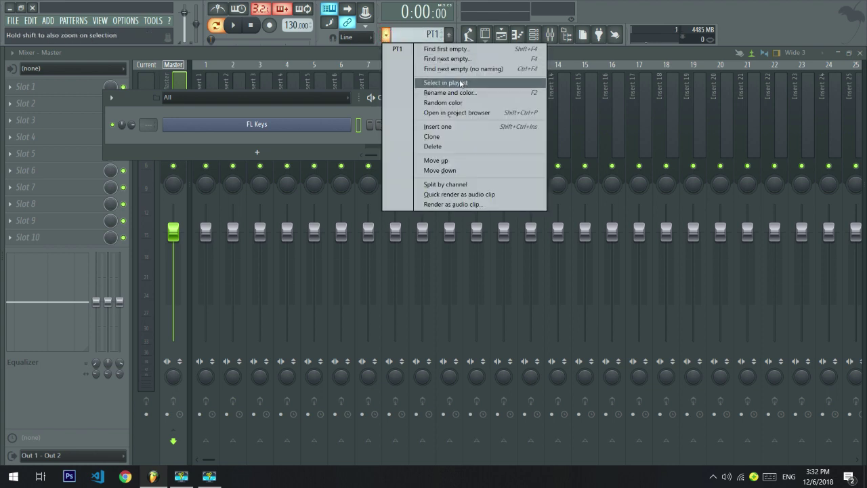
{"action": "left_click", "coordinate": [455, 90]}
{"action": "left_click", "coordinate": [518, 91]}
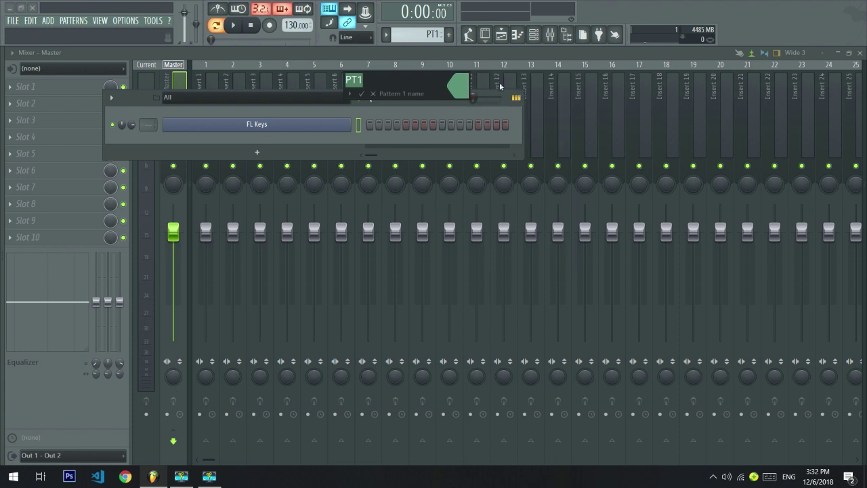
{"action": "key", "text": "Return"}
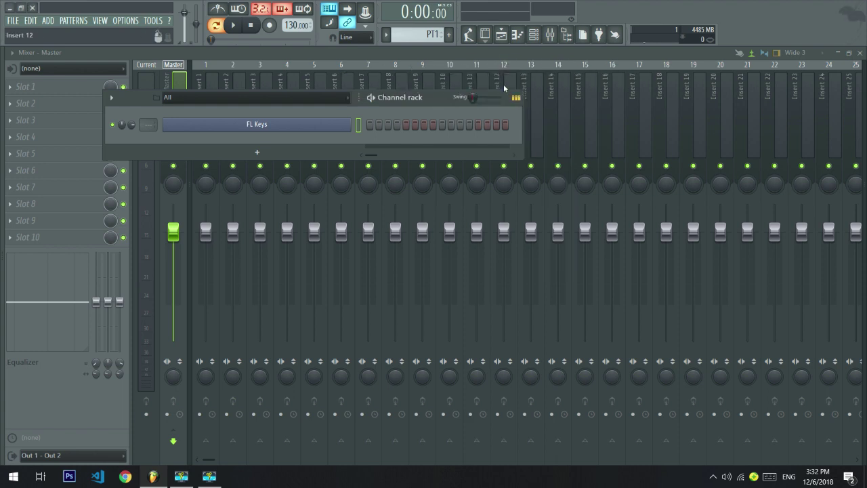
- Open the FL Keys channel in the piano roll and set its snap to 1/4 step
{"action": "right_click", "coordinate": [267, 126]}
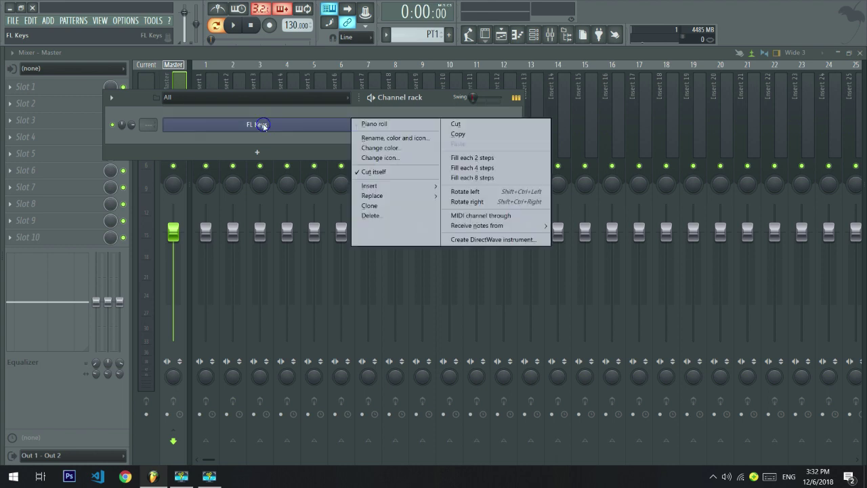
{"action": "left_click", "coordinate": [374, 127]}
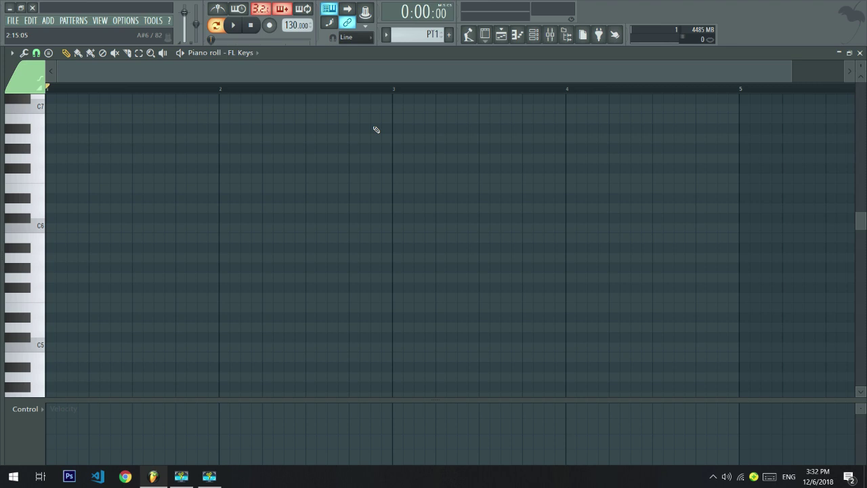
{"action": "left_click", "coordinate": [37, 54]}
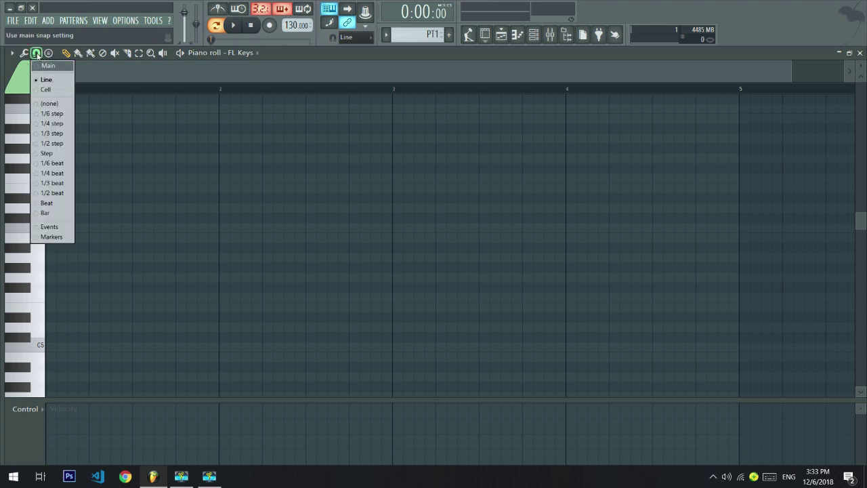
{"action": "left_click", "coordinate": [57, 123]}
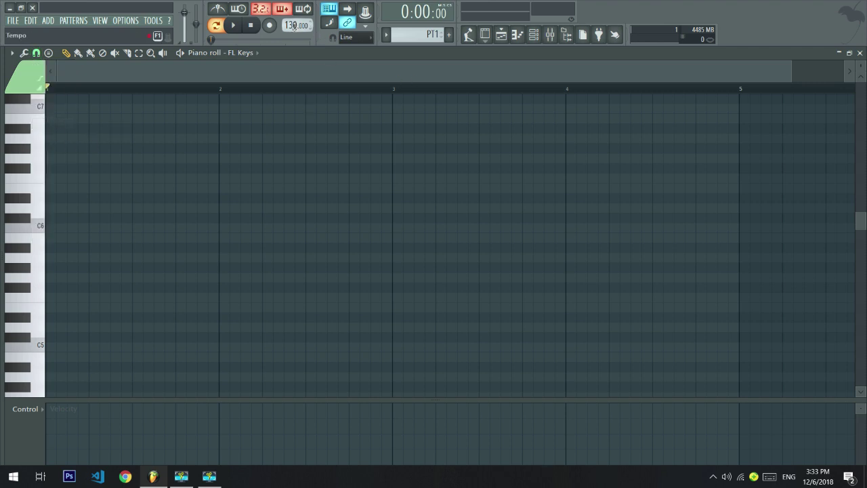
- Turn on the metronome, lower the tempo to 108 BPM during playback, and stop playback
{"action": "left_click", "coordinate": [227, 9]}
{"action": "left_click", "coordinate": [233, 26]}
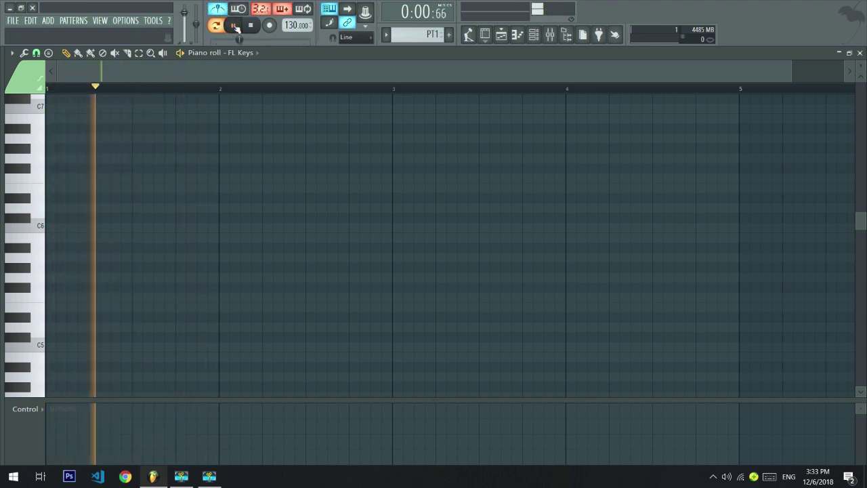
{"action": "left_click_drag", "start_coordinate": [290, 24], "coordinate": [290, 40]}
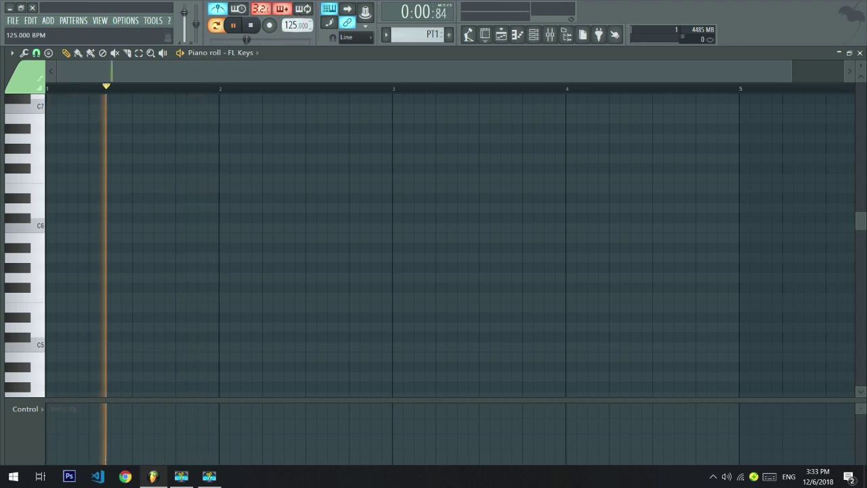
{"action": "left_click_drag", "start_coordinate": [296, 25], "coordinate": [296, 43]}
{"action": "scroll", "coordinate": [295, 25], "scroll_direction": "up", "scroll_amount": 1}
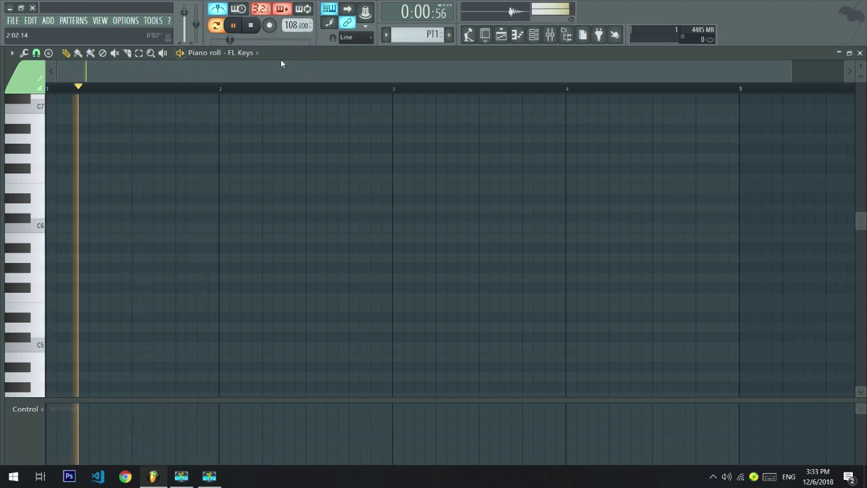
{"action": "left_click", "coordinate": [252, 25]}
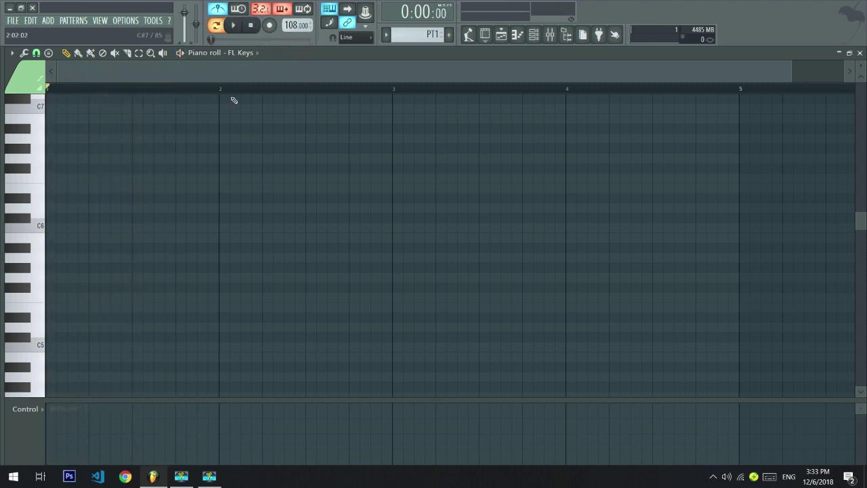
- Stamp a Minor chord on E4 (E4, G4, B4) and align it with the start of bar 1
{"action": "left_click", "coordinate": [47, 52]}
{"action": "left_click", "coordinate": [49, 53]}
{"action": "mouse_move", "coordinate": [55, 54]}
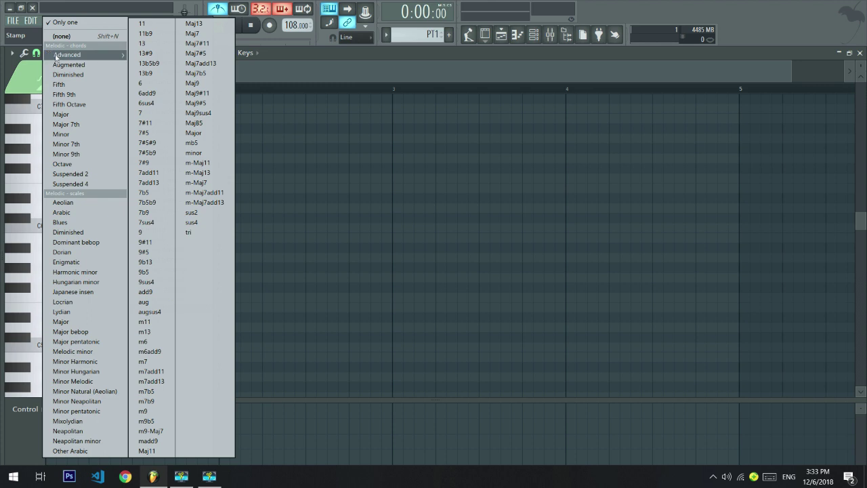
{"action": "scroll", "coordinate": [88, 37], "scroll_direction": "down", "scroll_amount": 5}
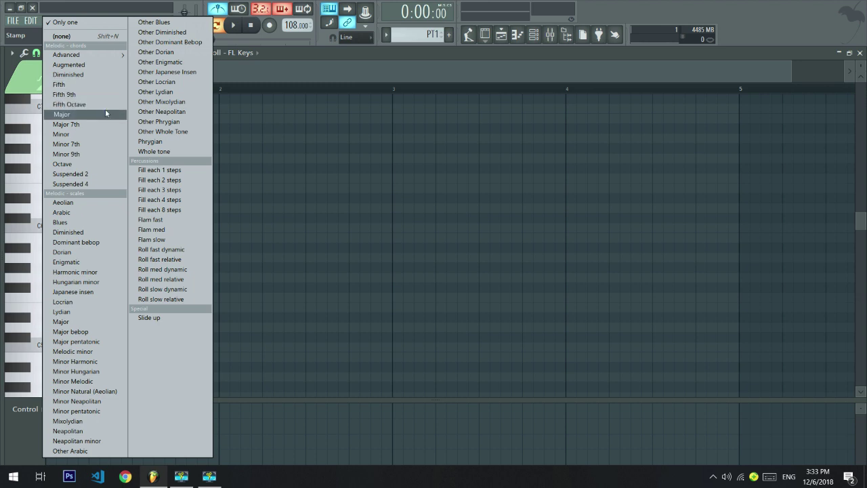
{"action": "left_click", "coordinate": [82, 135]}
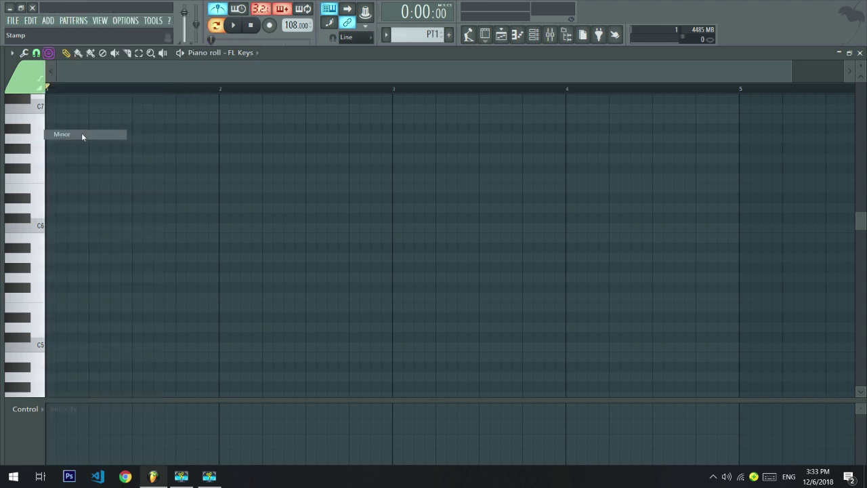
{"action": "scroll", "coordinate": [108, 281], "scroll_direction": "down", "scroll_amount": 2}
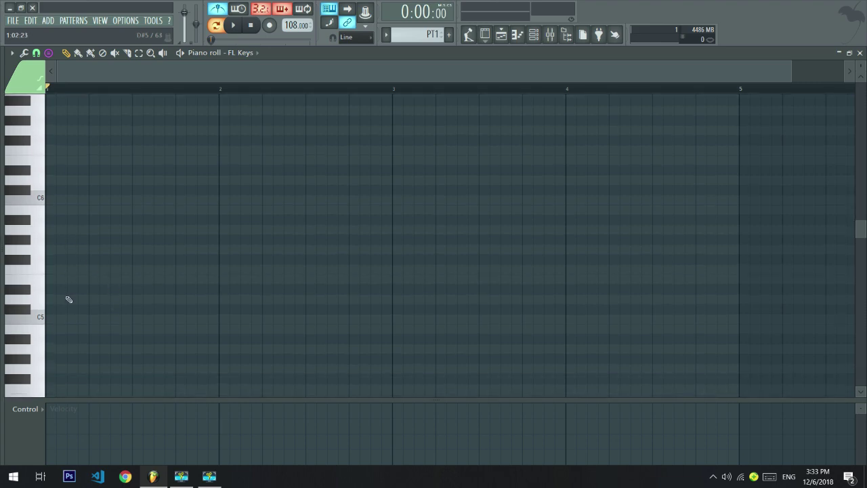
{"action": "scroll", "coordinate": [69, 300], "scroll_direction": "down", "scroll_amount": 6}
{"action": "scroll", "coordinate": [83, 310], "scroll_direction": "down", "scroll_amount": 3}
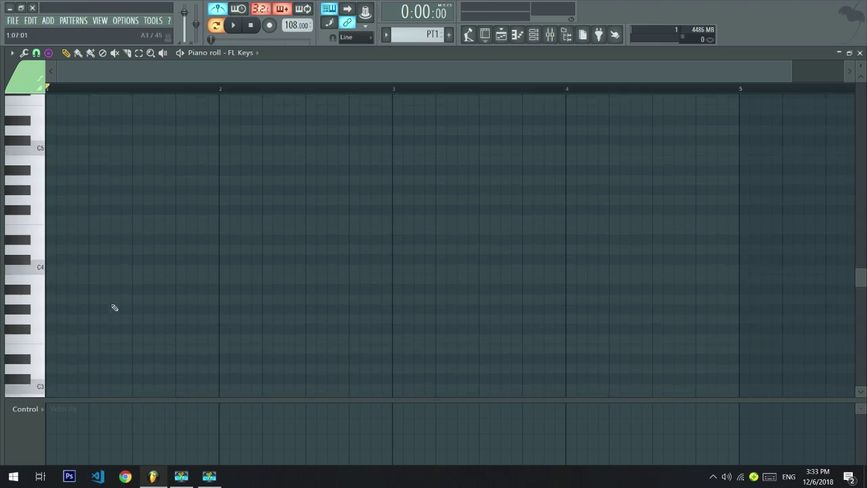
{"action": "left_click", "coordinate": [55, 227]}
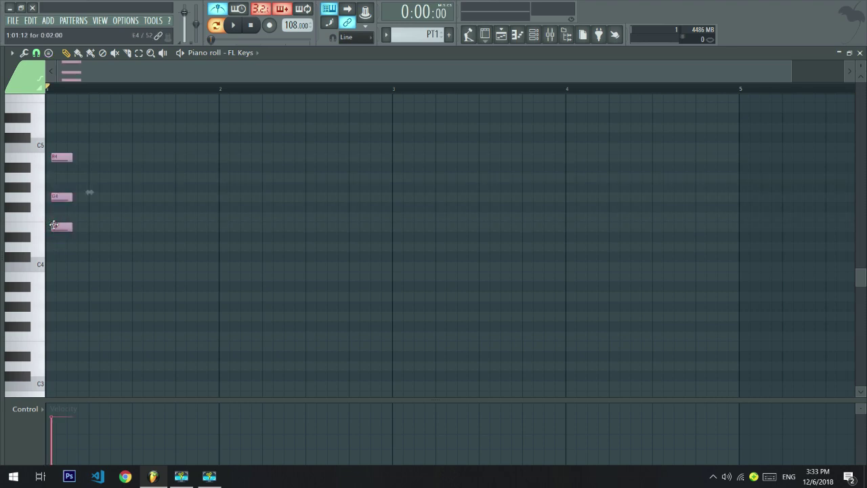
{"action": "left_click_drag", "start_coordinate": [66, 227], "coordinate": [56, 227]}
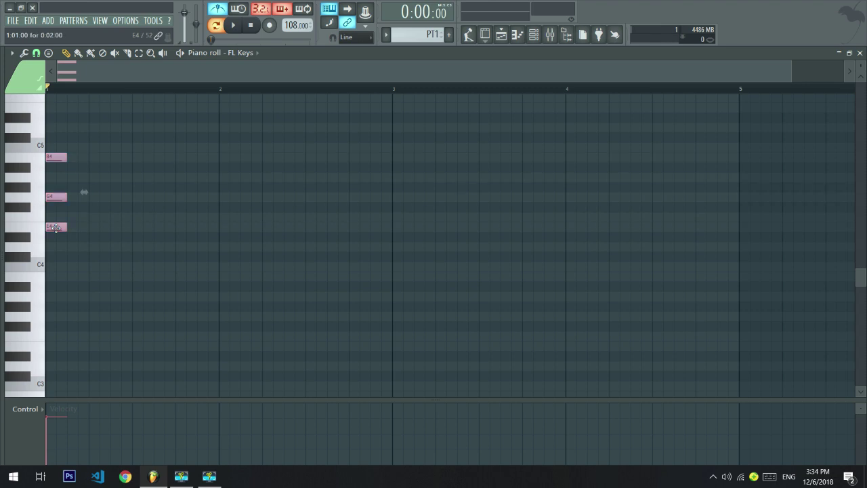
- Lengthen the E minor chord to fill all of bar 1, and play it back
{"action": "left_click", "coordinate": [66, 225]}
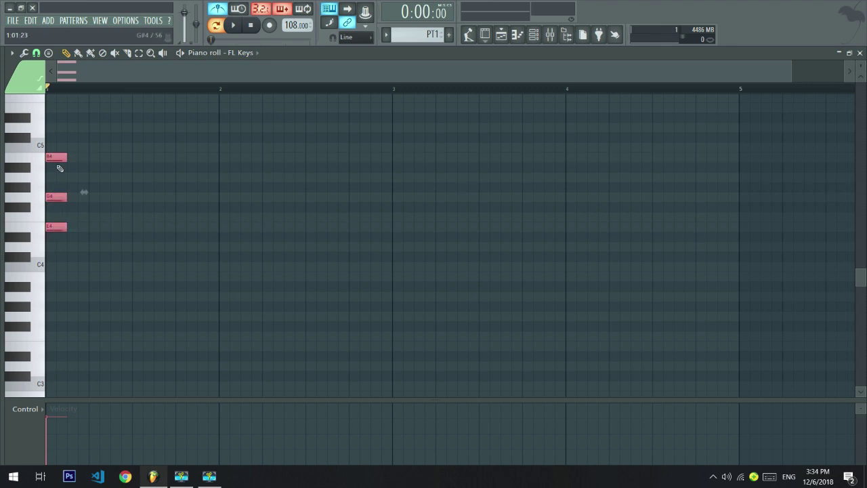
{"action": "left_click", "coordinate": [64, 223]}
{"action": "left_click_drag", "start_coordinate": [64, 220], "coordinate": [220, 233]}
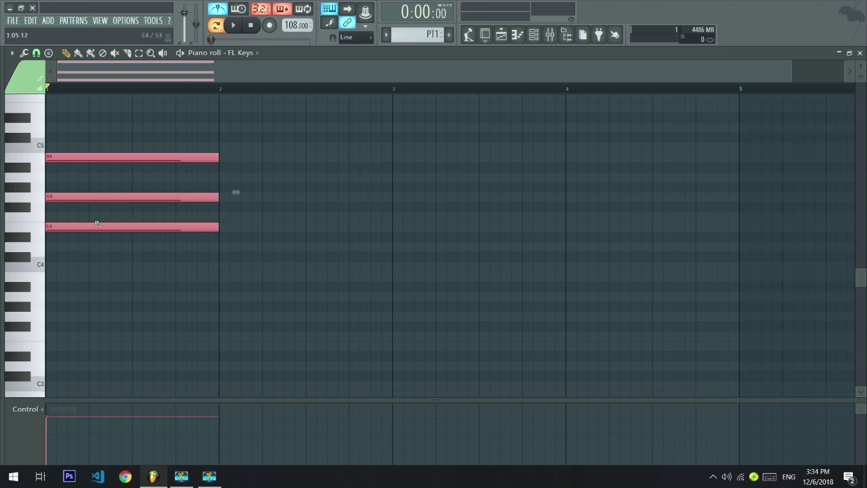
{"action": "left_click", "coordinate": [235, 25]}
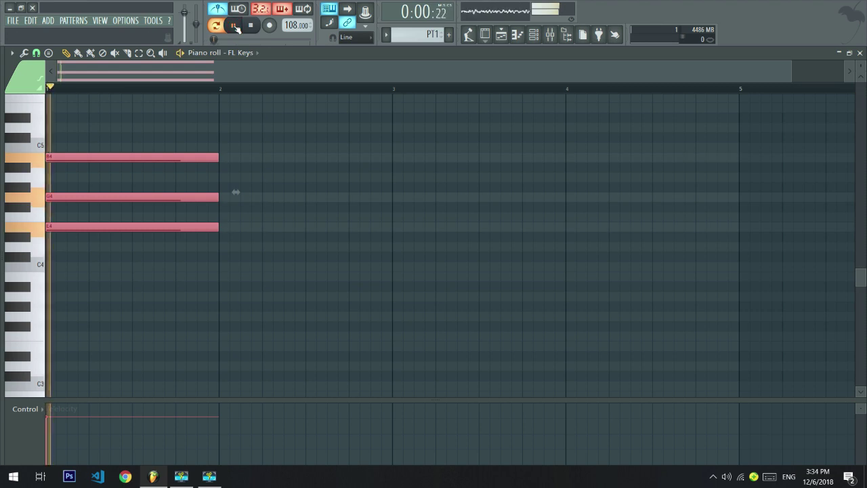
{"action": "left_click", "coordinate": [253, 25]}
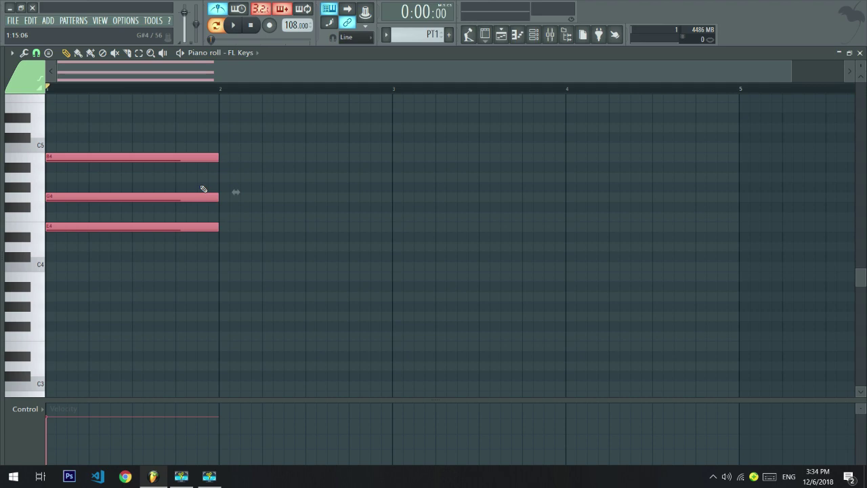
- Stamp a one-bar Major chord on C4 at the start of bar 2, and play back both chords
{"action": "left_click", "coordinate": [45, 54]}
{"action": "left_click", "coordinate": [74, 116]}
{"action": "left_click_drag", "start_coordinate": [224, 262], "coordinate": [224, 269]}
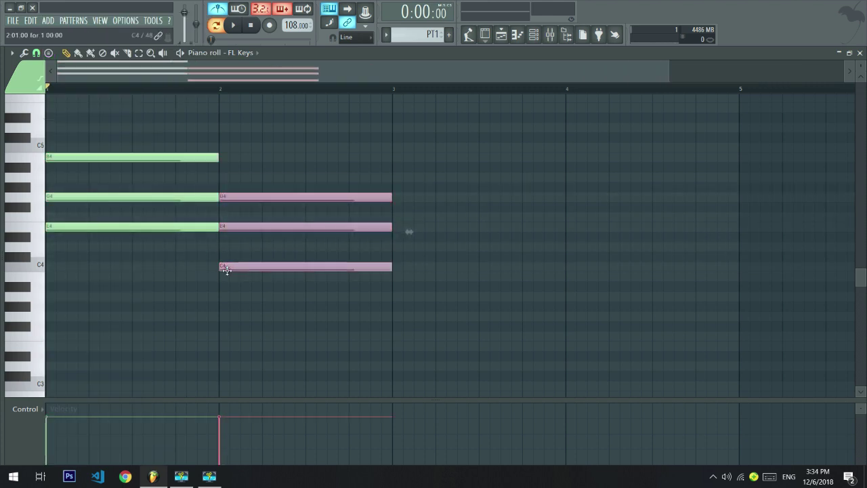
{"action": "key", "text": "space"}
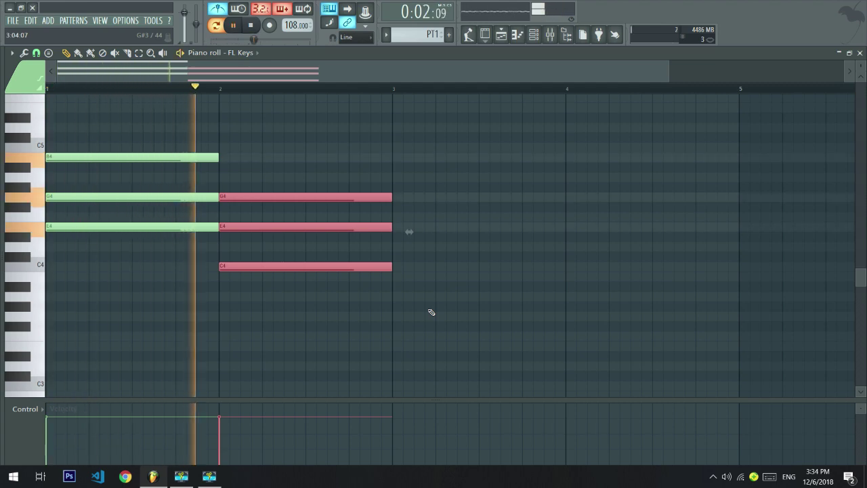
{"action": "key", "text": "space"}
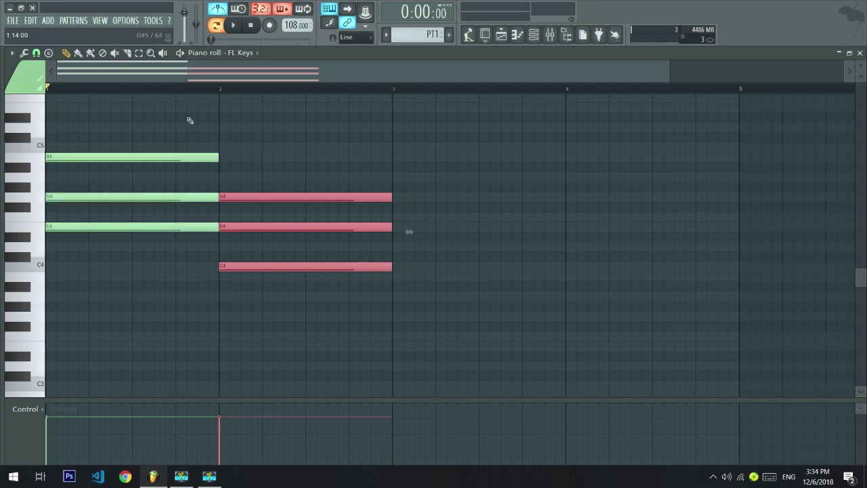
- Turn off the stamp's Only one option and stamp Major chords on G4 in bar 3 and D4 in bar 4
{"action": "left_click", "coordinate": [50, 53]}
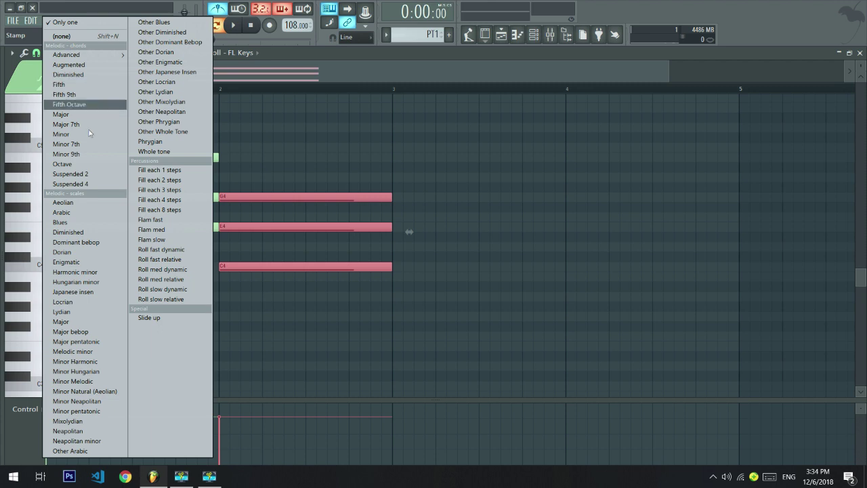
{"action": "left_click", "coordinate": [77, 26]}
{"action": "left_click", "coordinate": [48, 52]}
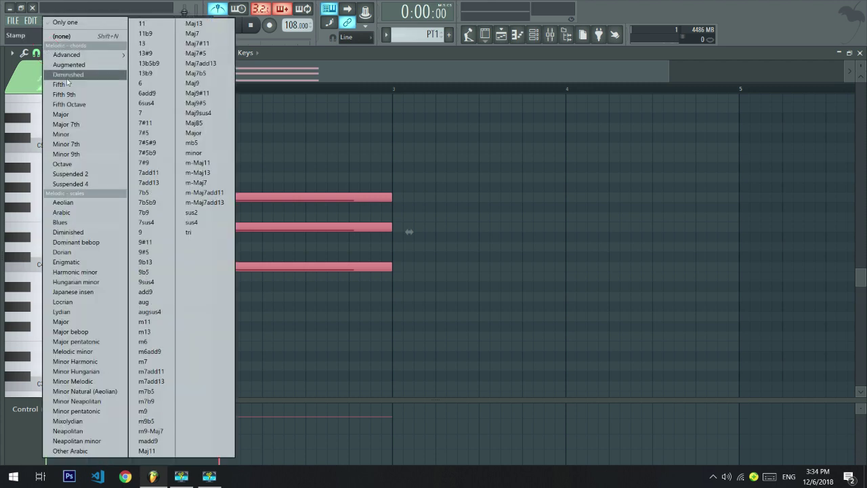
{"action": "left_click", "coordinate": [72, 115]}
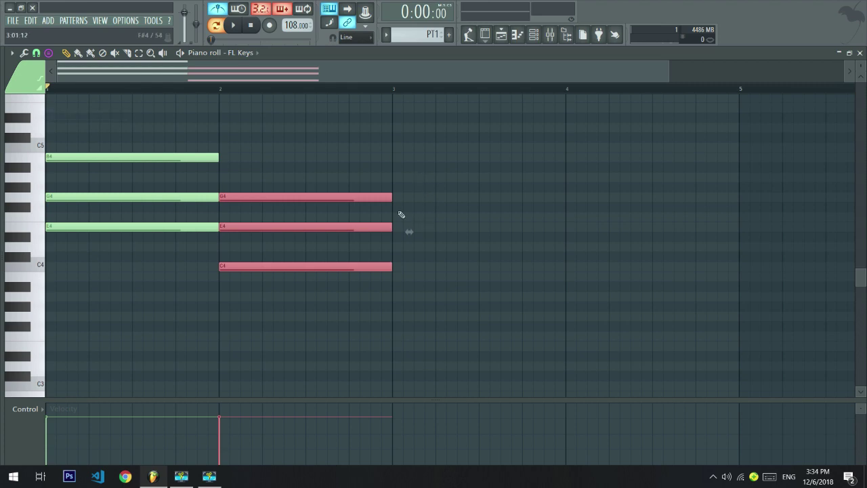
{"action": "left_click_drag", "start_coordinate": [426, 237], "coordinate": [426, 193]}
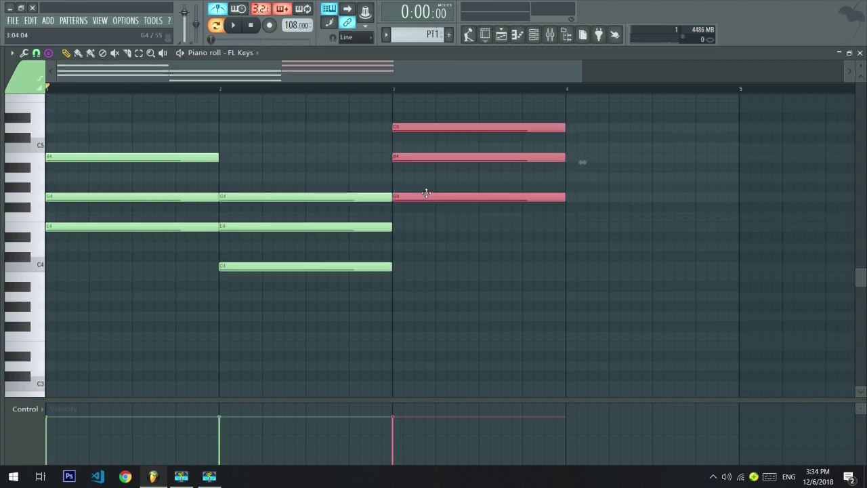
{"action": "left_click", "coordinate": [564, 245]}
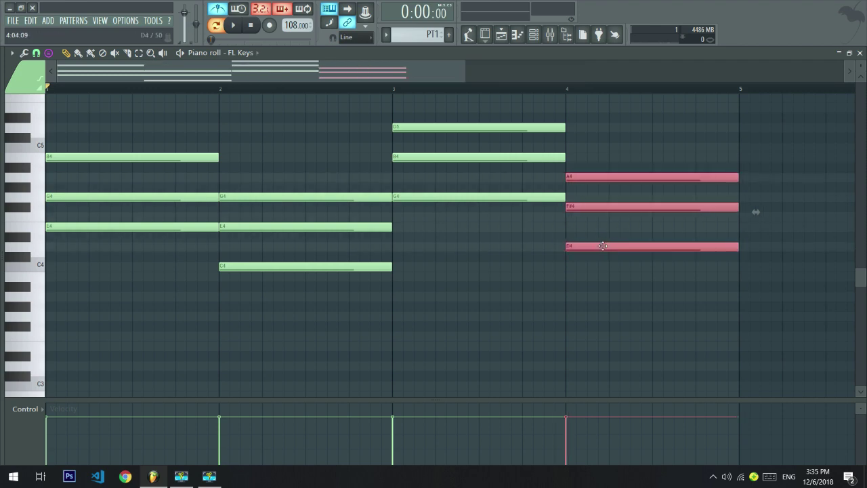
- Play back the four-bar chord progression in pattern mode and stop it
{"action": "scroll", "coordinate": [497, 296], "scroll_direction": "up", "scroll_amount": 3}
{"action": "scroll", "coordinate": [497, 297], "scroll_direction": "down", "scroll_amount": 4}
{"action": "scroll", "coordinate": [499, 300], "scroll_direction": "up", "scroll_amount": 2}
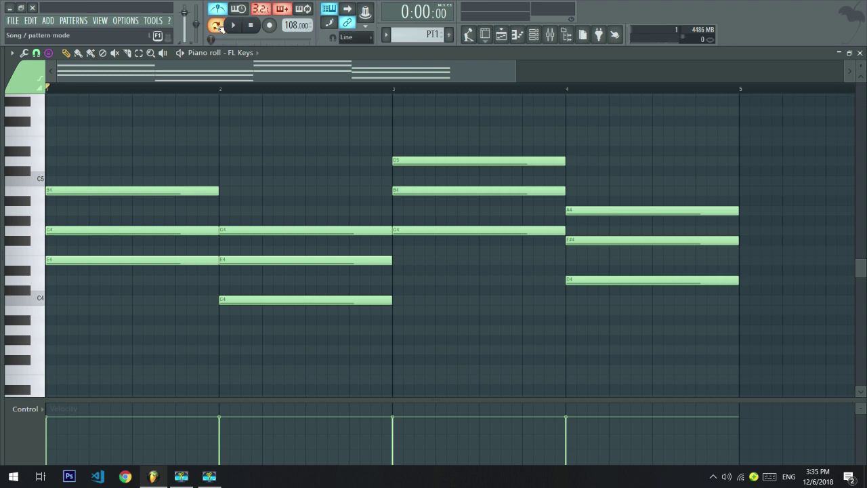
{"action": "left_click", "coordinate": [222, 28]}
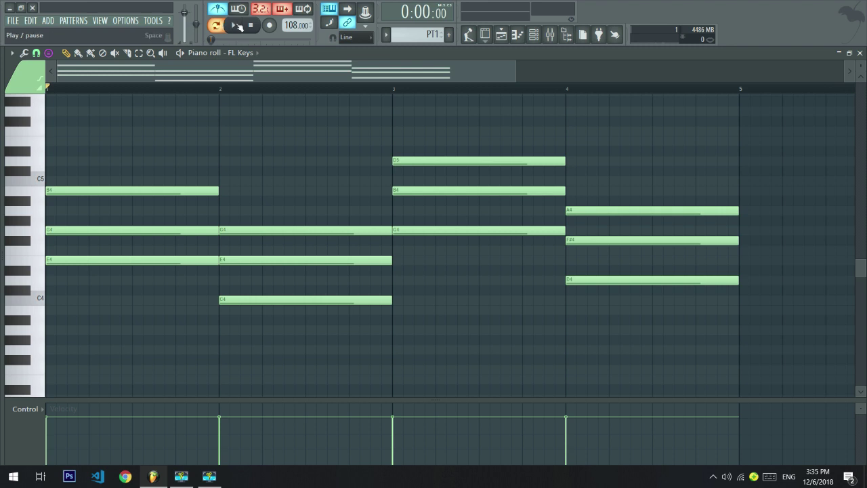
{"action": "left_click", "coordinate": [234, 25]}
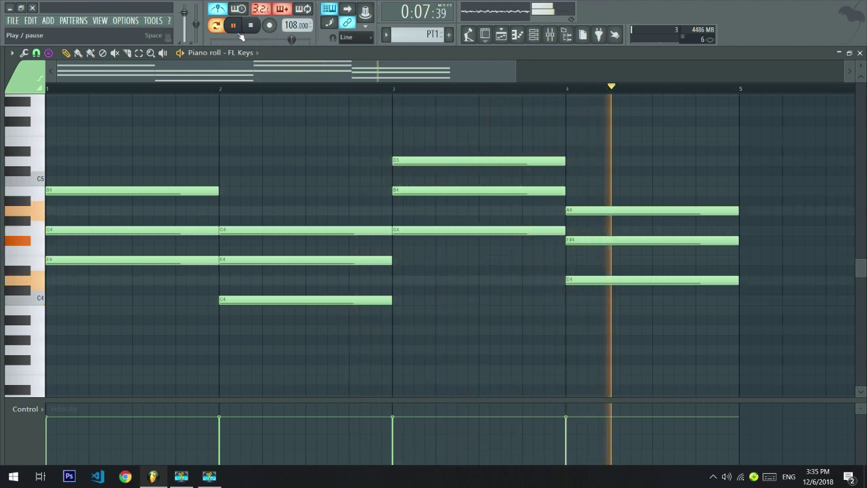
{"action": "left_click", "coordinate": [252, 25]}
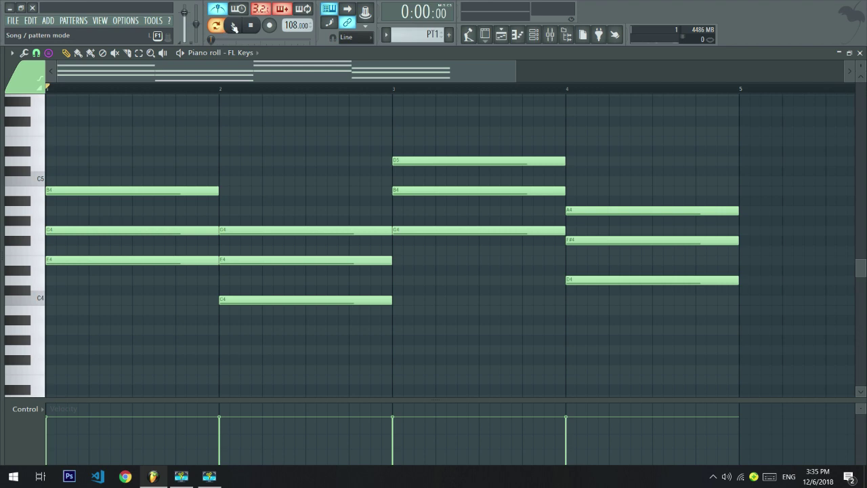
- Add a new pattern named PT2 and play it briefly
{"action": "left_click", "coordinate": [448, 33]}
{"action": "type", "text": "PT"}
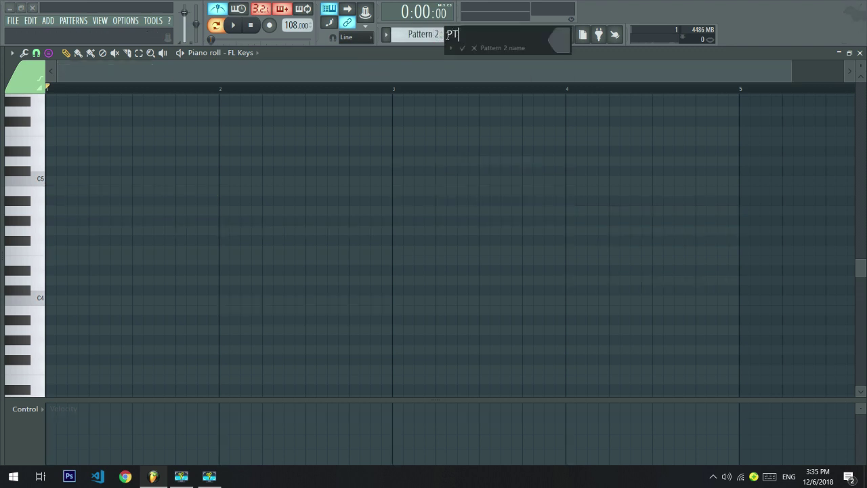
{"action": "type", "text": "2"}
{"action": "key", "text": "Return"}
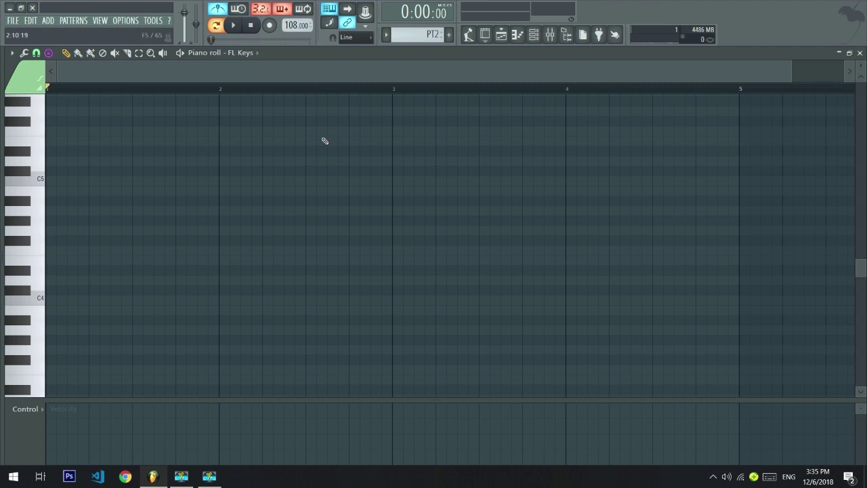
{"action": "left_click", "coordinate": [233, 25]}
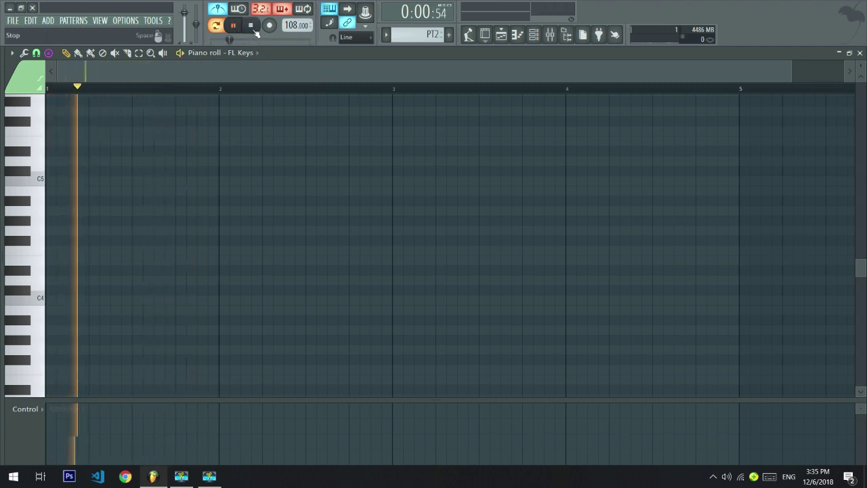
{"action": "left_click", "coordinate": [251, 25]}
- Switch back to pattern PT1 and play its chords
{"action": "left_click", "coordinate": [387, 34]}
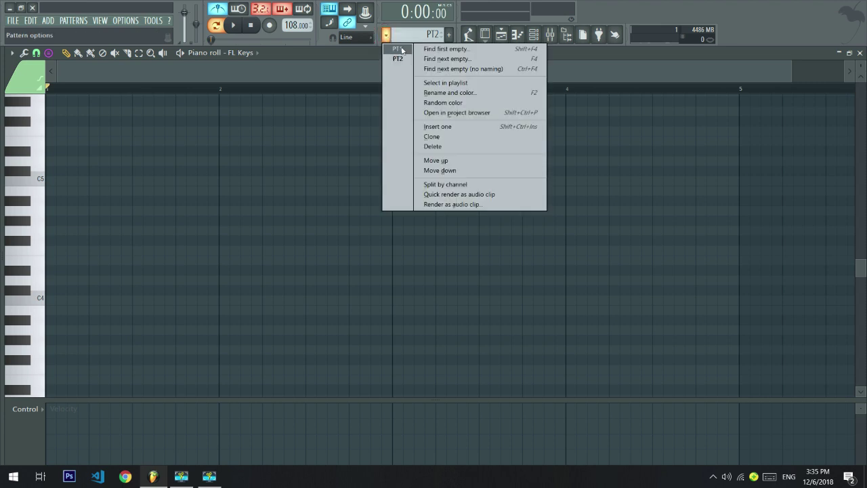
{"action": "left_click", "coordinate": [405, 50]}
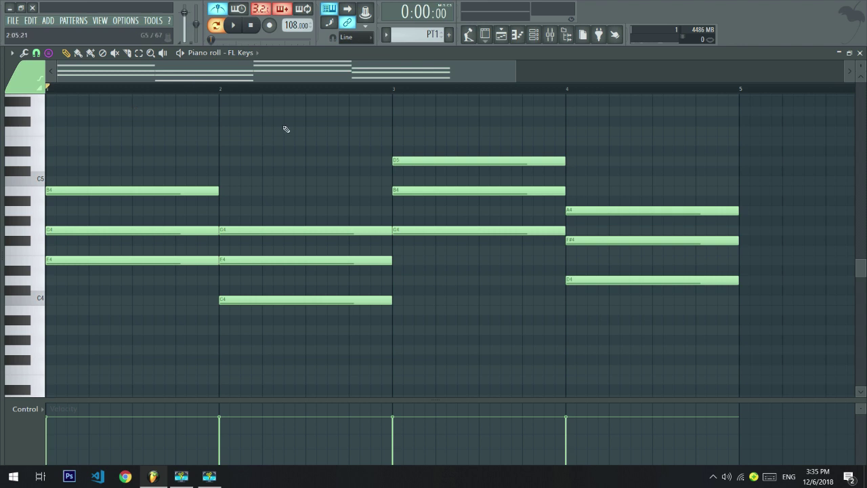
{"action": "key", "text": "space"}
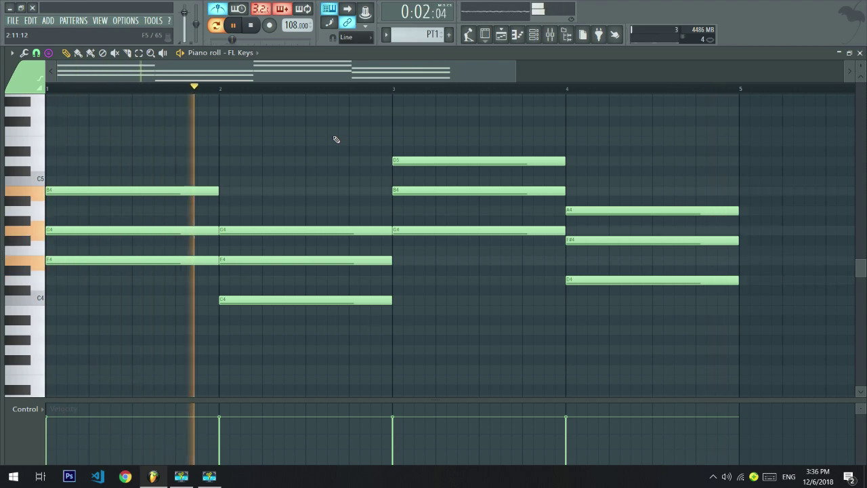
{"action": "key", "text": "space"}
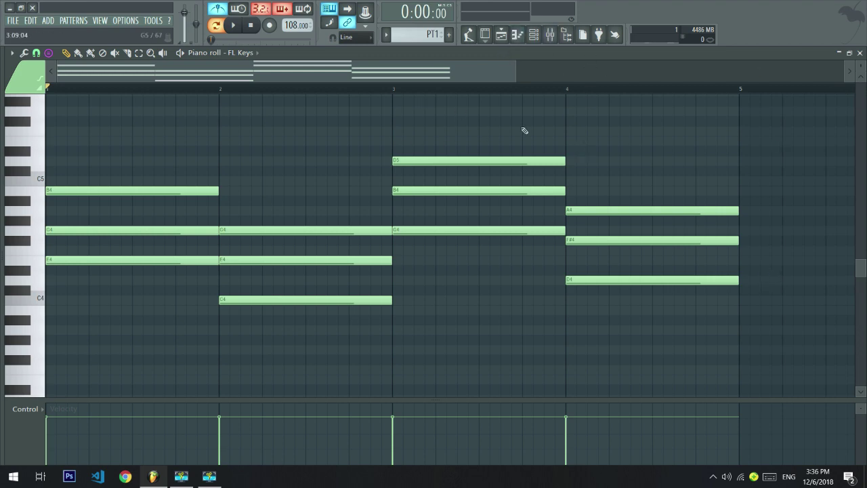
- Open the playlist and place a PT1 clip on Track 1, starting exactly at bar 1
{"action": "left_click", "coordinate": [501, 35]}
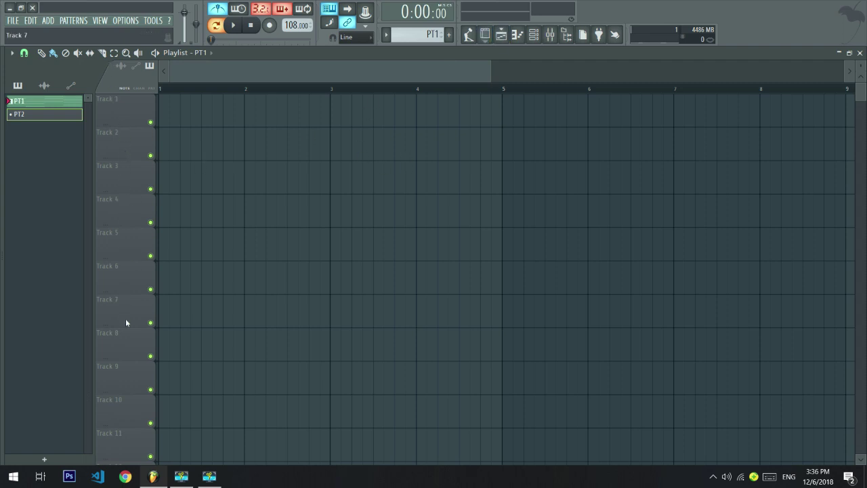
{"action": "left_click", "coordinate": [394, 39]}
{"action": "left_click", "coordinate": [394, 39]}
{"action": "left_click", "coordinate": [171, 117]}
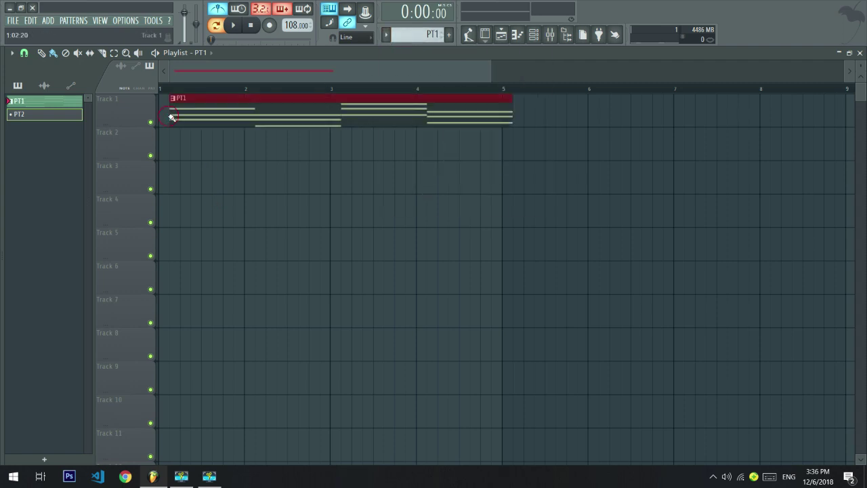
{"action": "left_click_drag", "start_coordinate": [188, 116], "coordinate": [177, 116]}
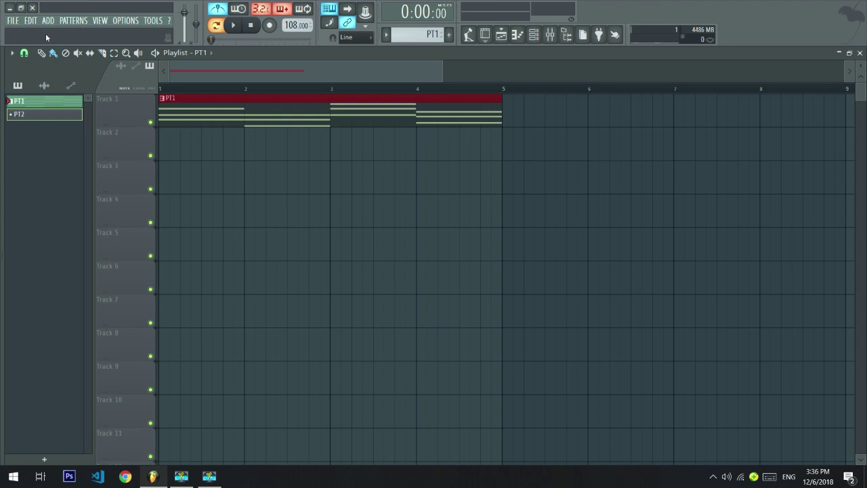
- Paint PT1 clips back to back on Track 1 from bar 5, with the last one starting at bar 17
{"action": "left_click", "coordinate": [53, 55]}
{"action": "left_click_drag", "start_coordinate": [510, 108], "coordinate": [860, 108]}
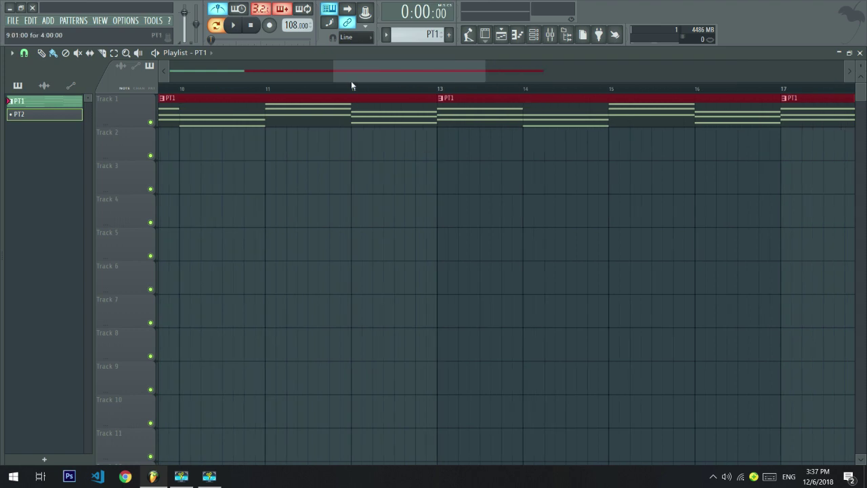
{"action": "left_click_drag", "start_coordinate": [334, 74], "coordinate": [170, 74]}
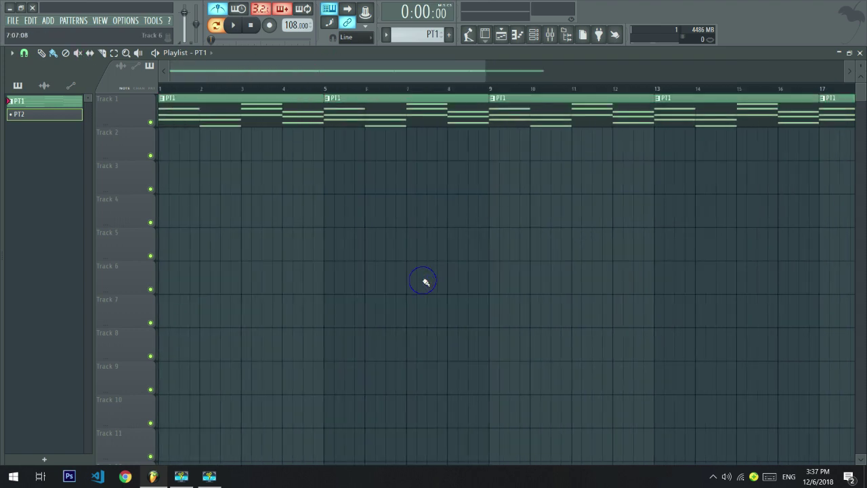
- Switch playback to song mode, play the arrangement of PT1 clips, and stop it
{"action": "scroll", "coordinate": [470, 170], "scroll_direction": "down", "scroll_amount": 2}
{"action": "scroll", "coordinate": [470, 170], "scroll_direction": "up", "scroll_amount": 2}
{"action": "key", "text": "l"}
{"action": "key", "text": "space"}
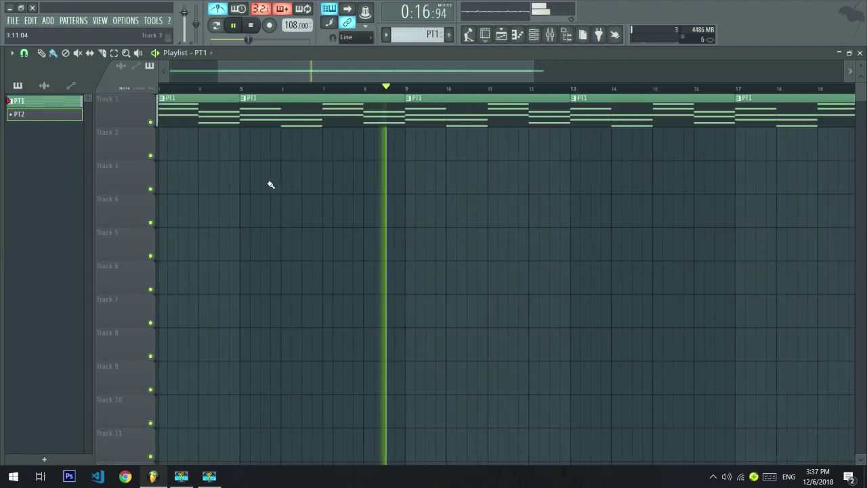
{"action": "key", "text": "space"}
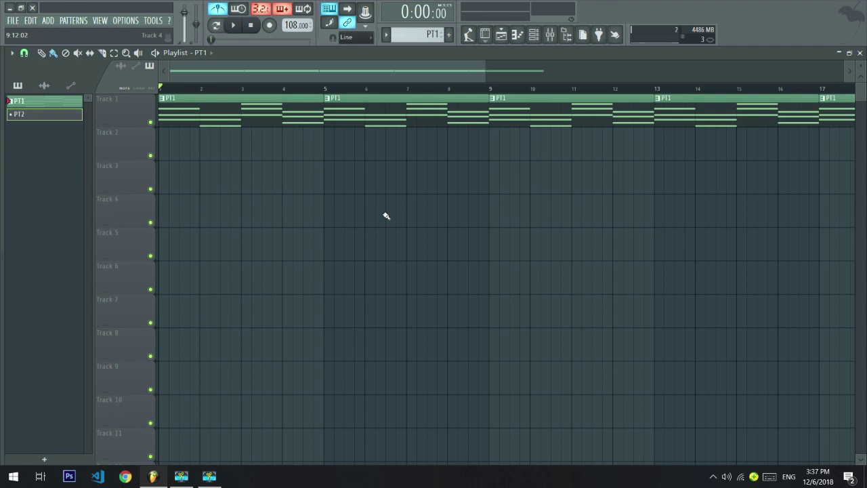
{"action": "scroll", "coordinate": [386, 215], "scroll_direction": "down", "scroll_amount": 2}
{"action": "scroll", "coordinate": [386, 216], "scroll_direction": "up", "scroll_amount": 2}
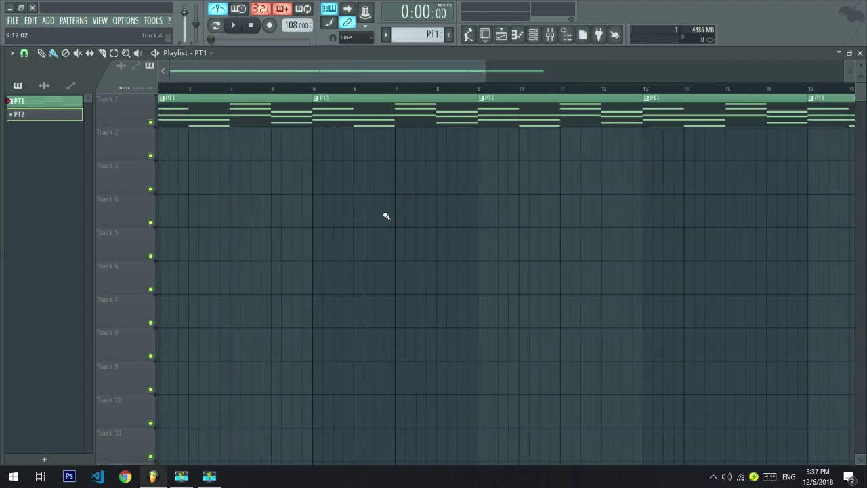